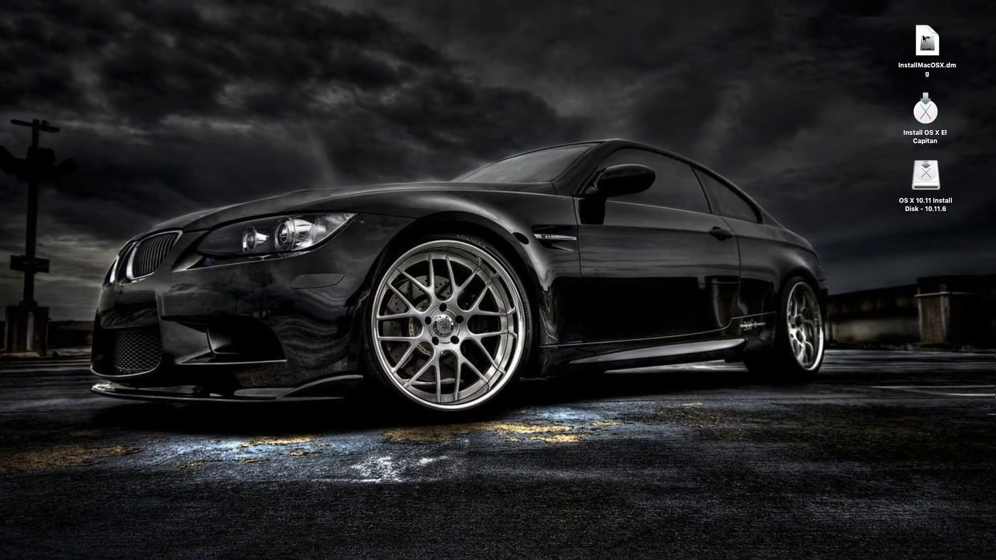
Point out InstallMacOSX.dmg, the Install OS X El Capitan app and the OS X 10.11 disk on the desktop
{"action": "left_click", "coordinate": [910, 21]}
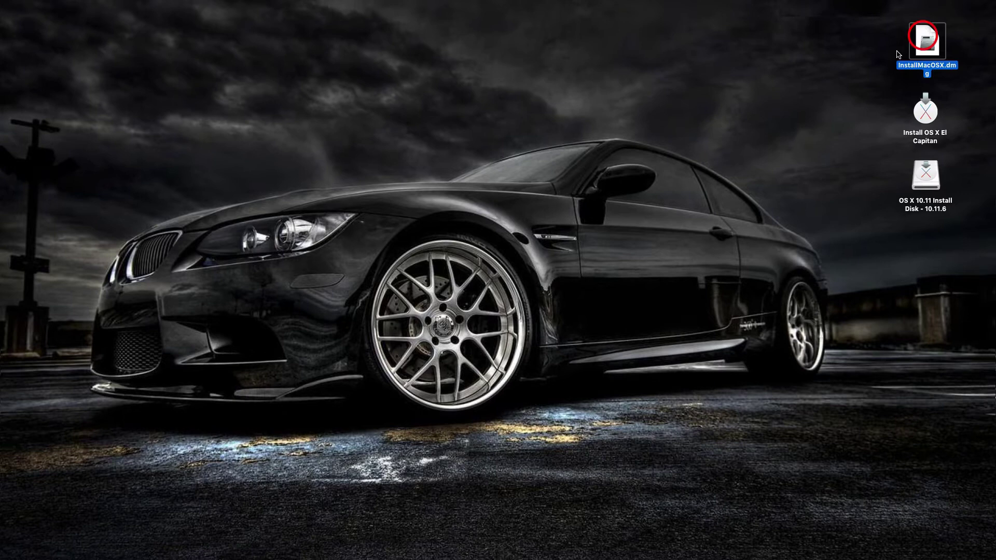
{"action": "left_click", "coordinate": [921, 112]}
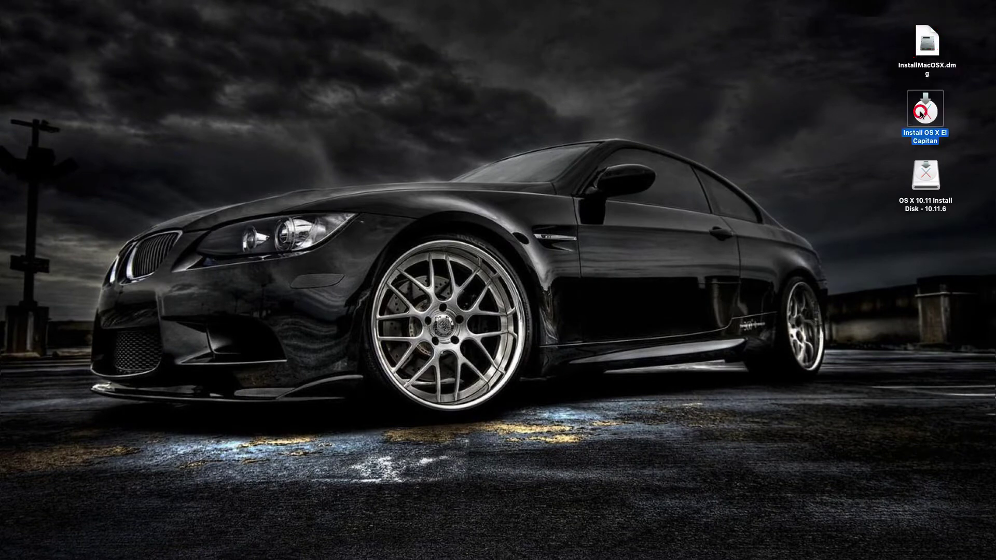
{"action": "left_click", "coordinate": [927, 173]}
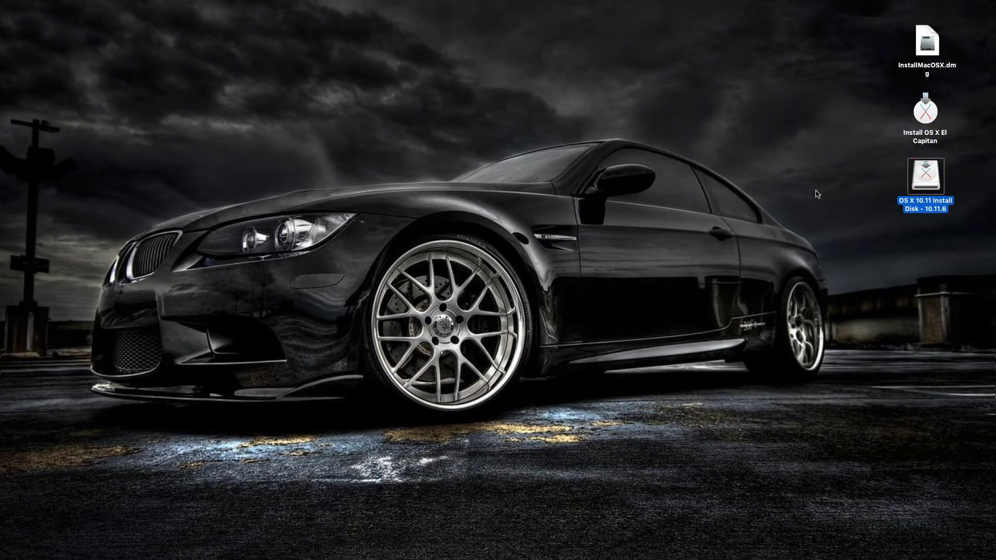
{"action": "left_click", "coordinate": [959, 190]}
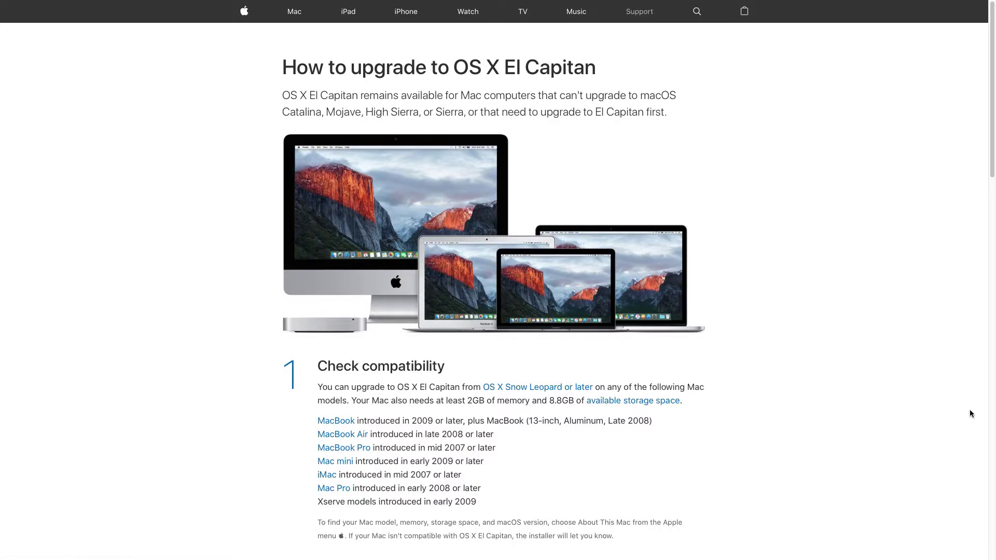
Start downloading OS X El Capitan from step 4 of Apple's page, then show downloads in full screen
{"action": "scroll", "coordinate": [813, 355], "scroll_direction": "down", "scroll_amount": 5}
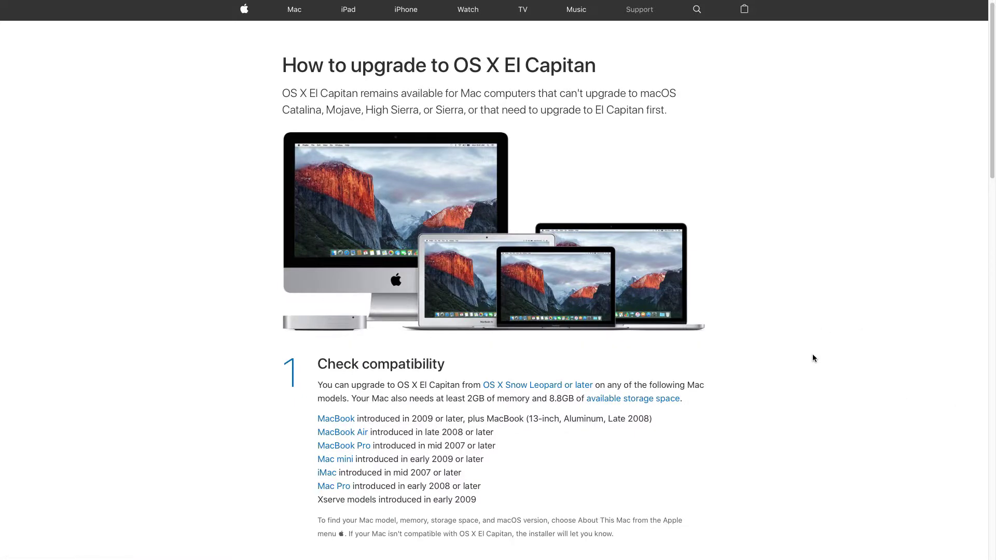
{"action": "scroll", "coordinate": [812, 356], "scroll_direction": "down", "scroll_amount": 7}
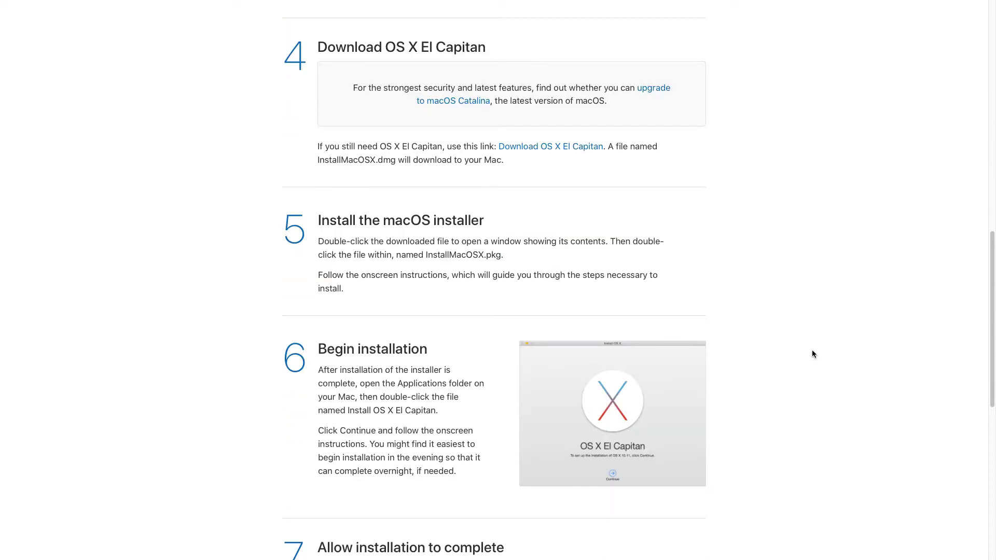
{"action": "scroll", "coordinate": [813, 352], "scroll_direction": "up", "scroll_amount": 3}
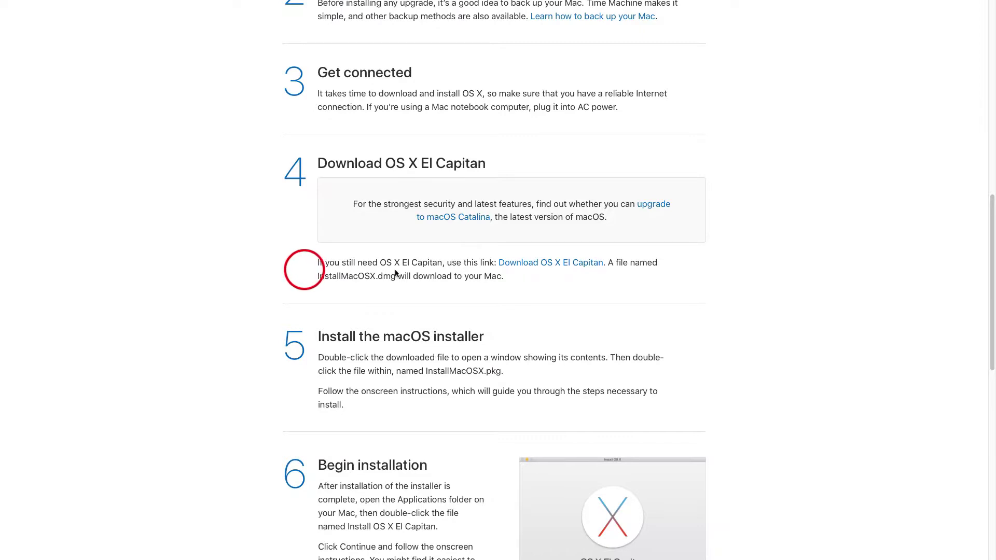
{"action": "left_click", "coordinate": [448, 271]}
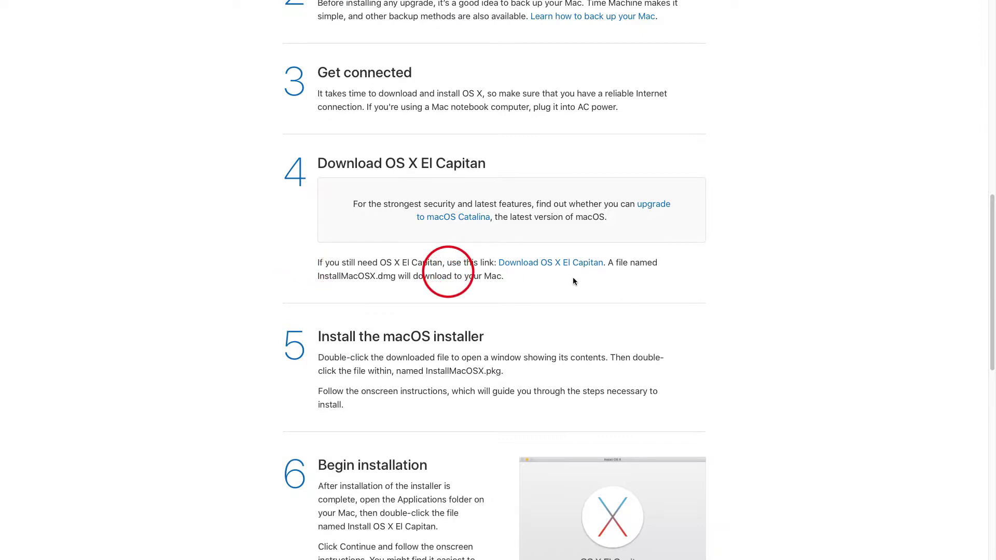
{"action": "left_click", "coordinate": [568, 281]}
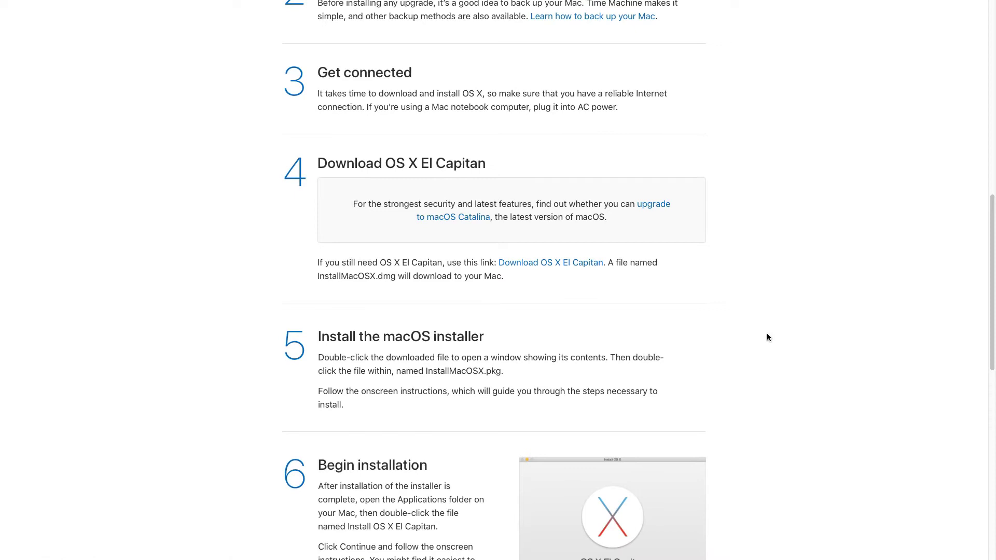
{"action": "scroll", "coordinate": [705, 337], "scroll_direction": "up", "scroll_amount": 1}
{"action": "left_click", "coordinate": [552, 302]}
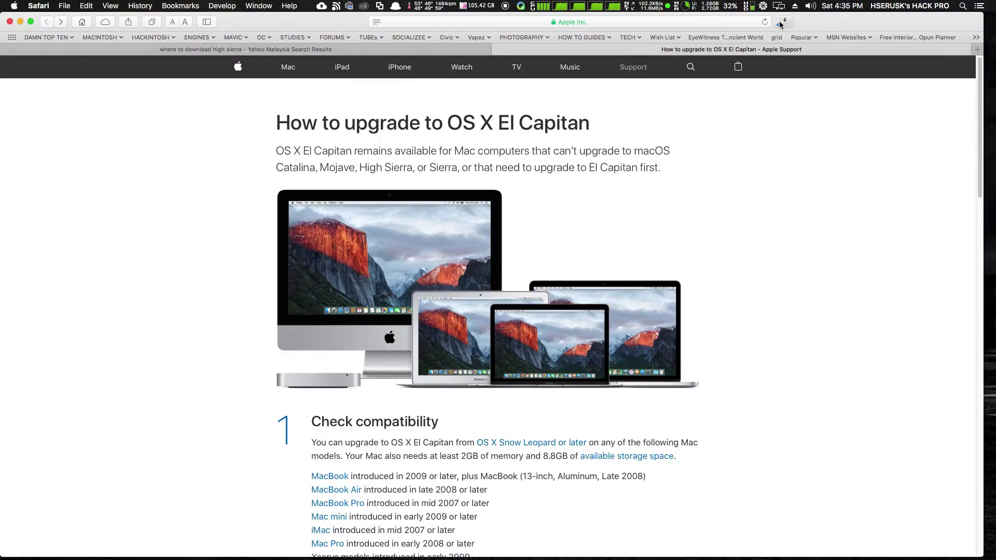
{"action": "left_click", "coordinate": [779, 23]}
{"action": "key", "text": "ctrl+super+f"}
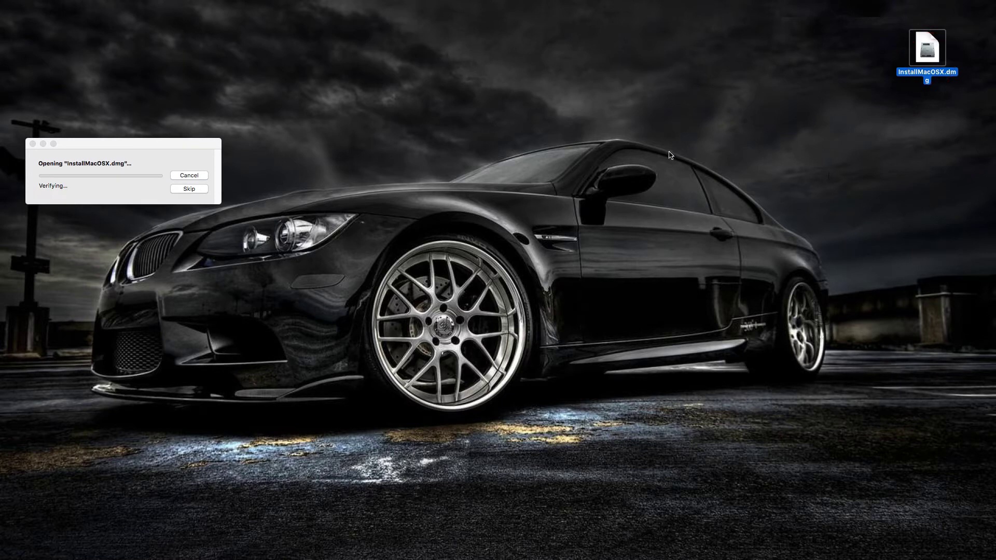
Wait for InstallMacOSX.dmg to verify, then select InstallMacOSX.pkg in the Install OS X window
{"action": "left_click", "coordinate": [97, 183]}
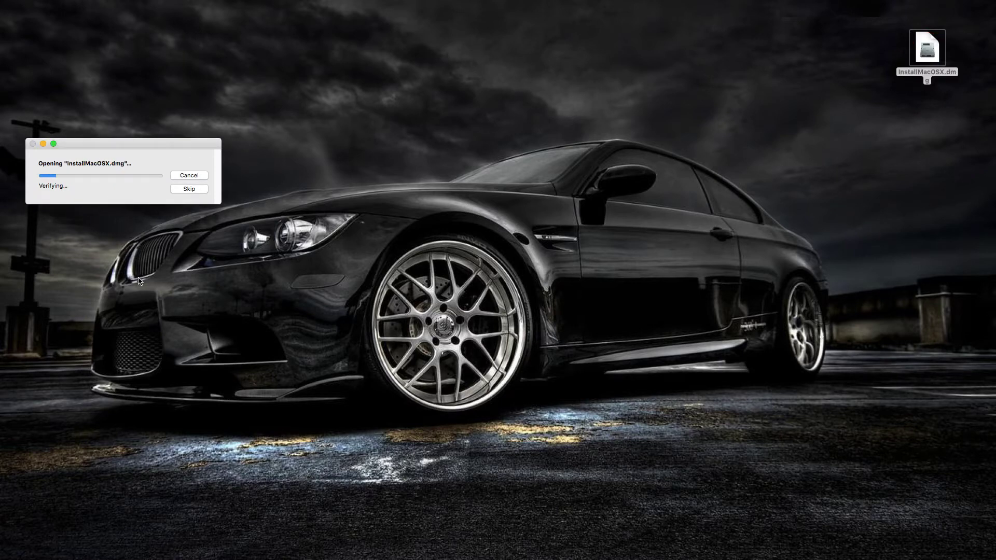
{"action": "left_click", "coordinate": [79, 82]}
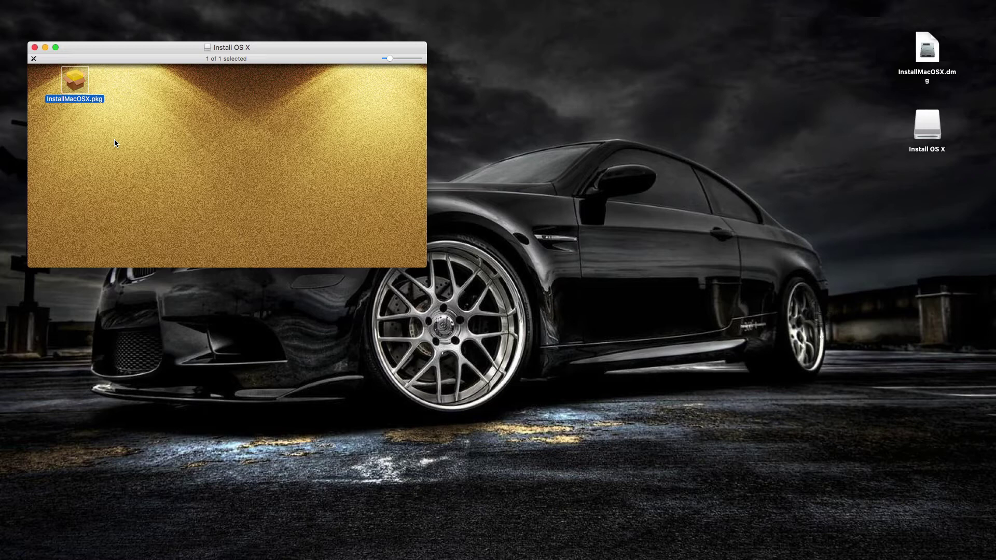
Open InstallMacOSX.pkg, allow its compatibility check, pass the introduction and install on the startup disk
{"action": "key", "text": "super+o"}
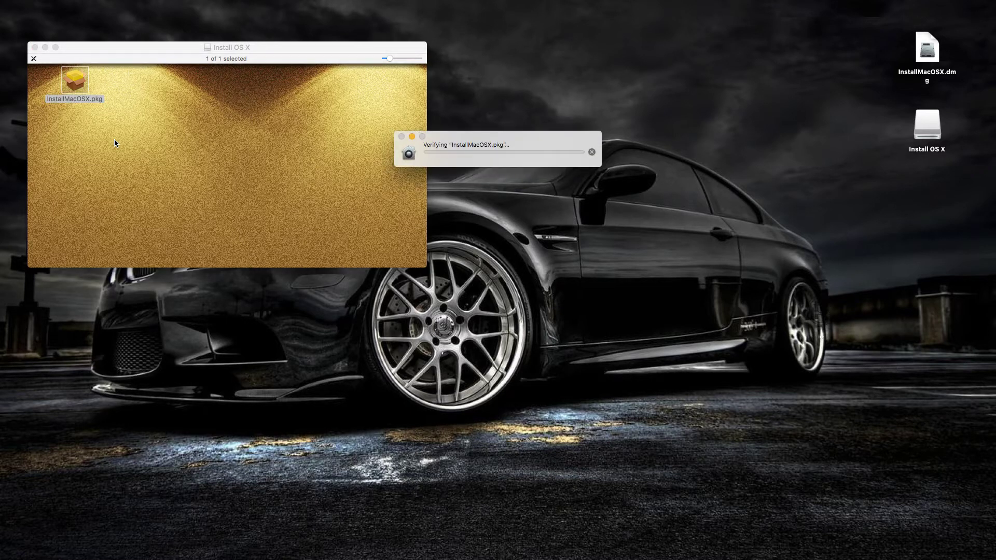
{"action": "left_click", "coordinate": [470, 141]}
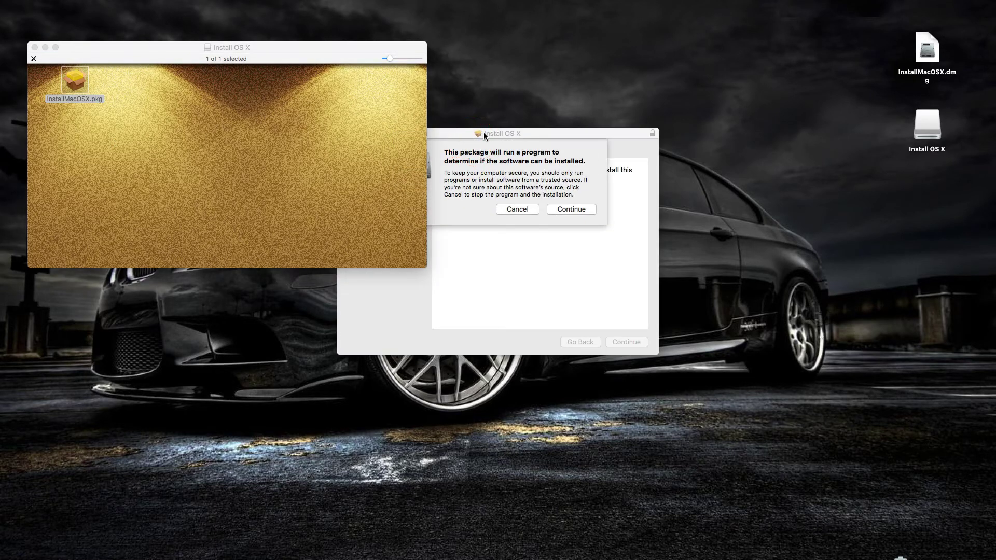
{"action": "left_click", "coordinate": [499, 134]}
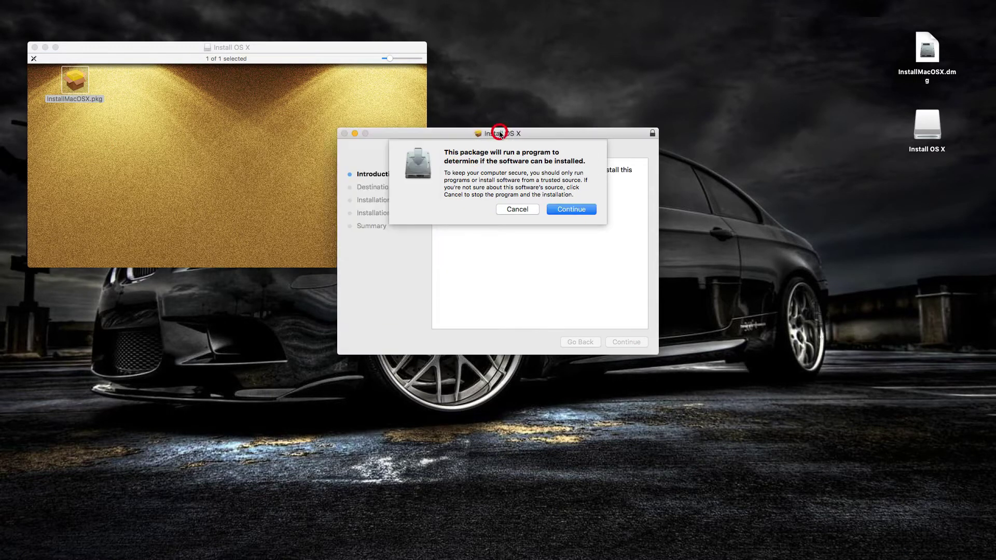
{"action": "left_click", "coordinate": [565, 210]}
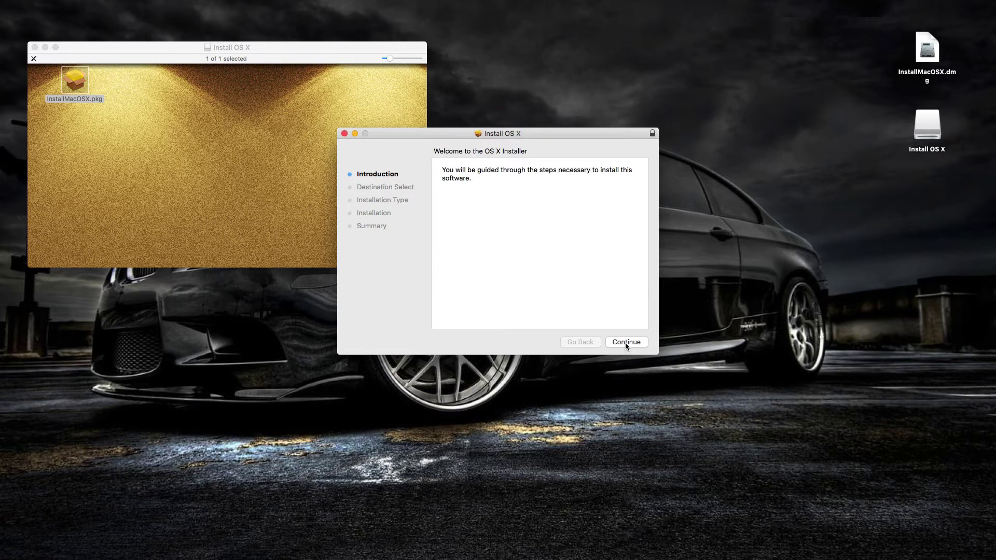
{"action": "left_click", "coordinate": [626, 344]}
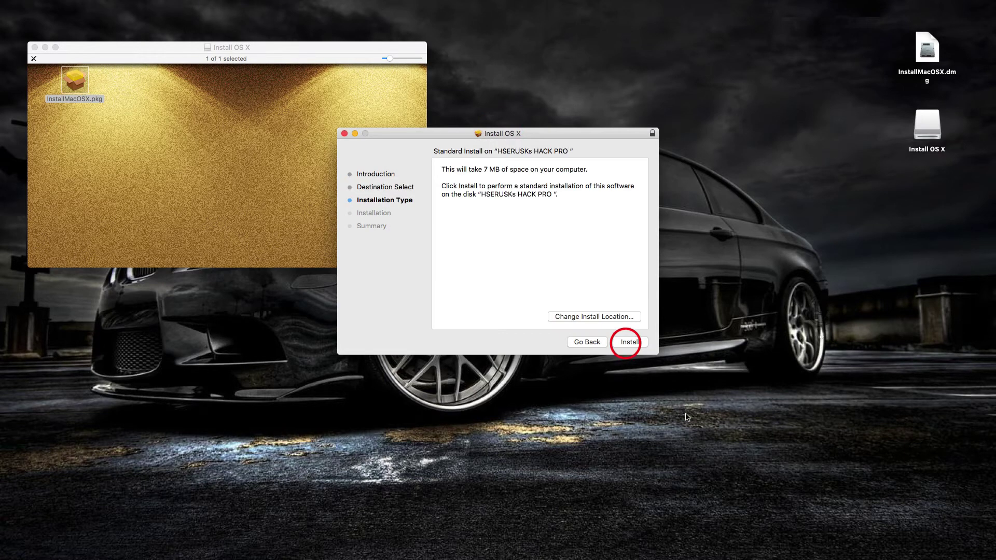
{"action": "left_click", "coordinate": [633, 343]}
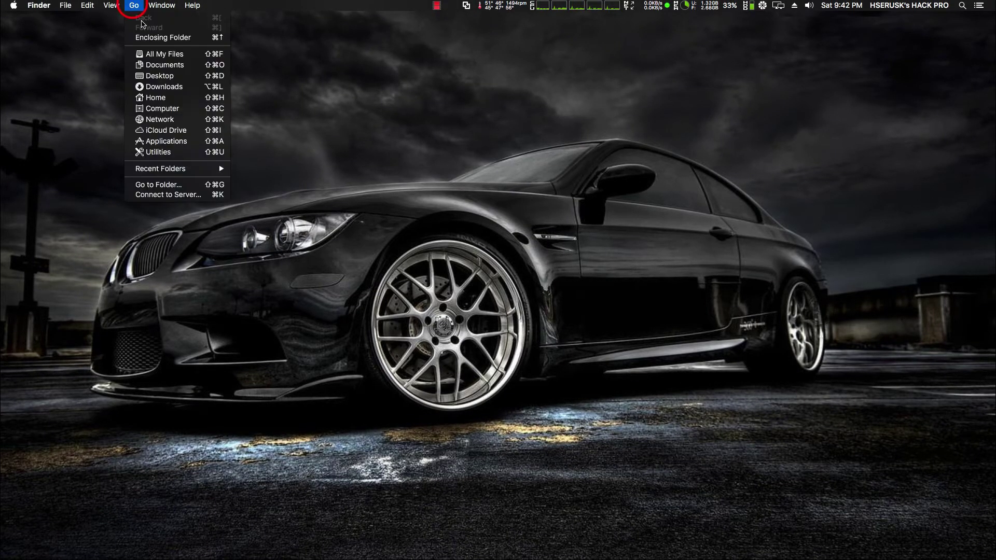
Browse the Applications folder and Launchpad pages, then reopen Applications from the Dock
{"action": "left_click", "coordinate": [157, 141]}
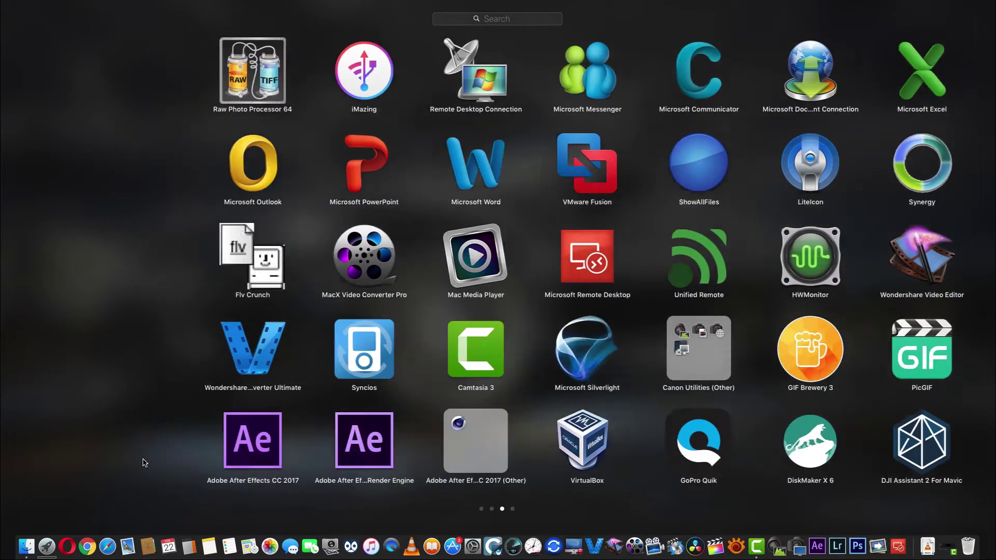
{"action": "scroll", "coordinate": [145, 461], "scroll_direction": "left", "scroll_amount": 10}
{"action": "scroll", "coordinate": [145, 461], "scroll_direction": "right", "scroll_amount": 2}
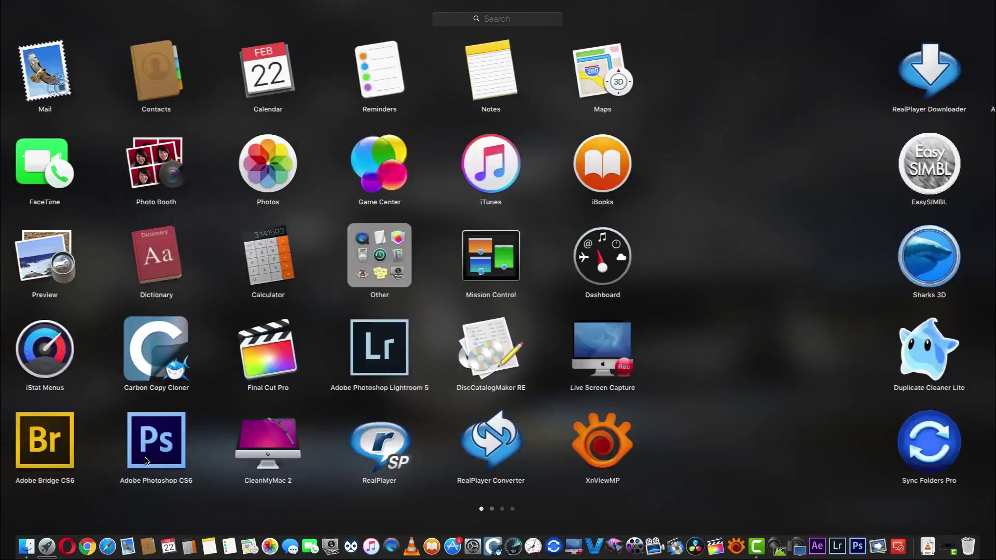
{"action": "scroll", "coordinate": [145, 460], "scroll_direction": "right", "scroll_amount": 6}
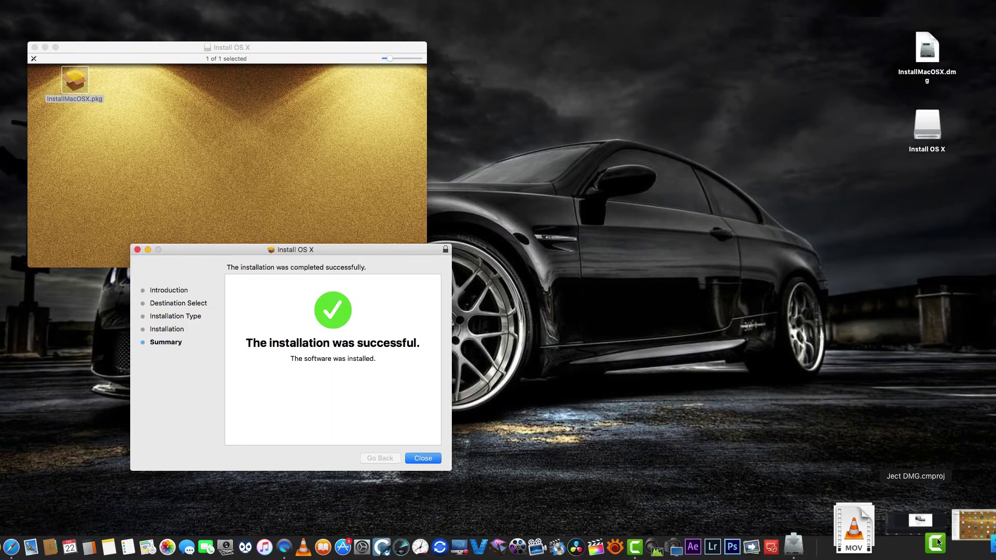
{"action": "left_click", "coordinate": [951, 534]}
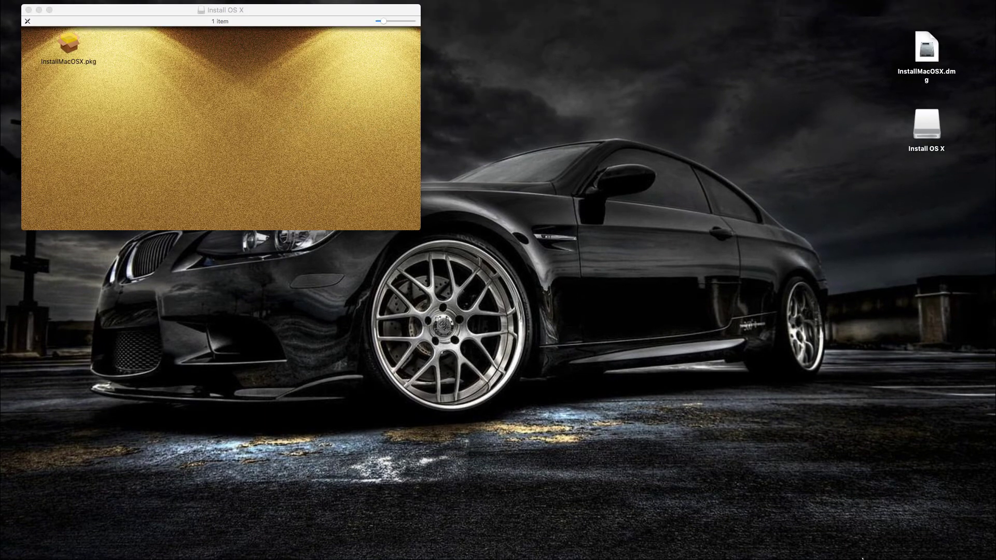
Open InstallMacOSX.pkg from Applications, allow its check and dismiss the already-installed notice
{"action": "left_click", "coordinate": [944, 531]}
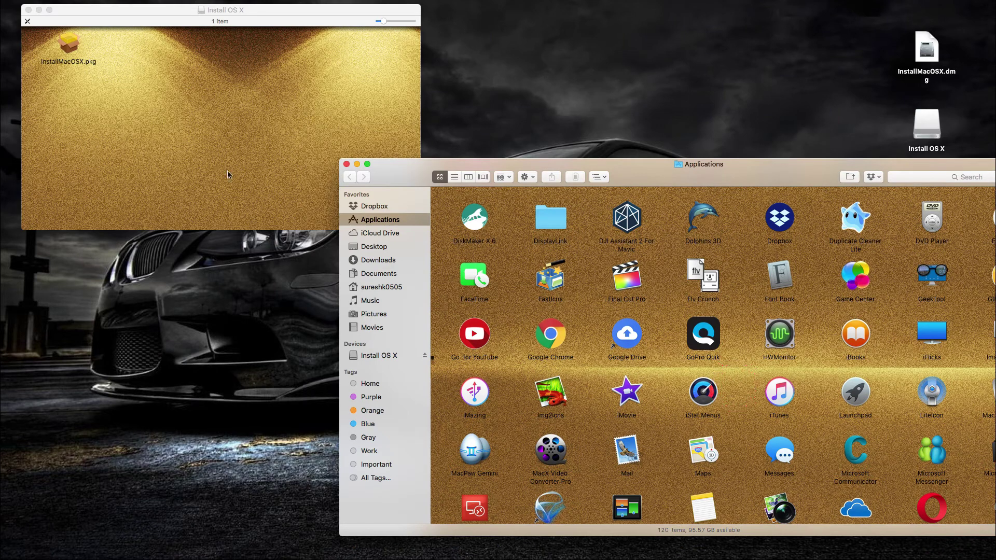
{"action": "left_click", "coordinate": [215, 170]}
{"action": "left_click", "coordinate": [68, 44]}
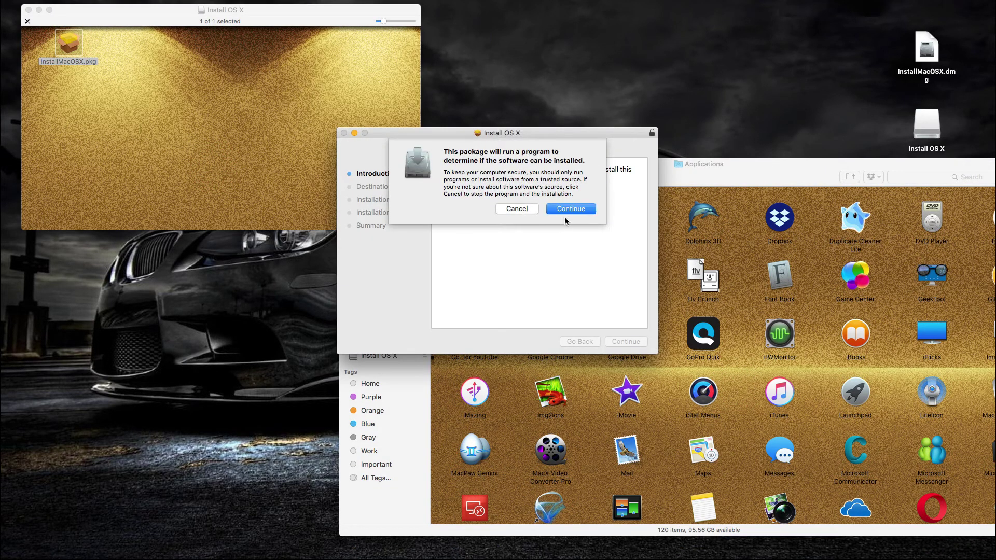
{"action": "left_click", "coordinate": [566, 208]}
{"action": "left_click_drag", "start_coordinate": [529, 129], "coordinate": [239, 254]}
{"action": "left_click", "coordinate": [284, 320]}
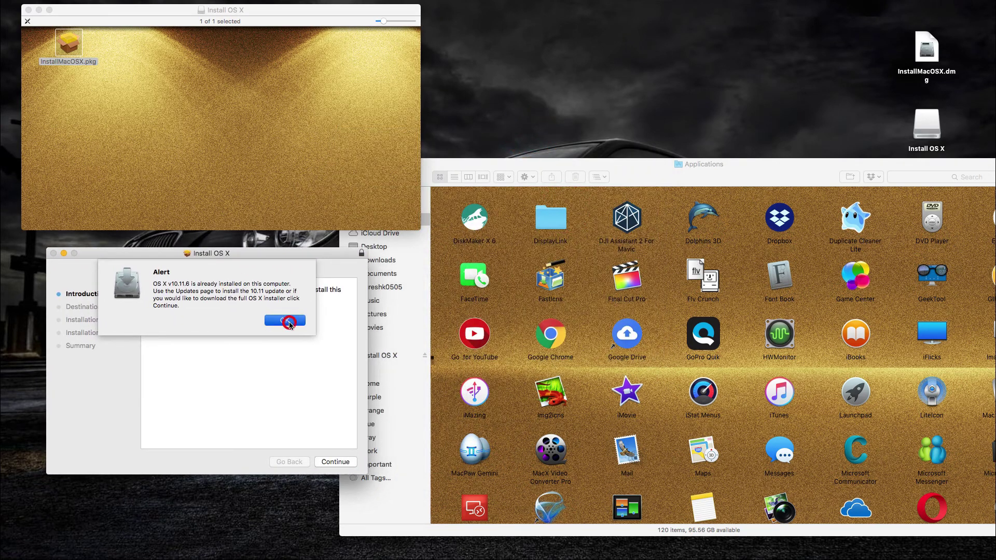
Run the standard installation with the admin password, then select the new Install OS X El Capitan app
{"action": "left_click", "coordinate": [328, 464]}
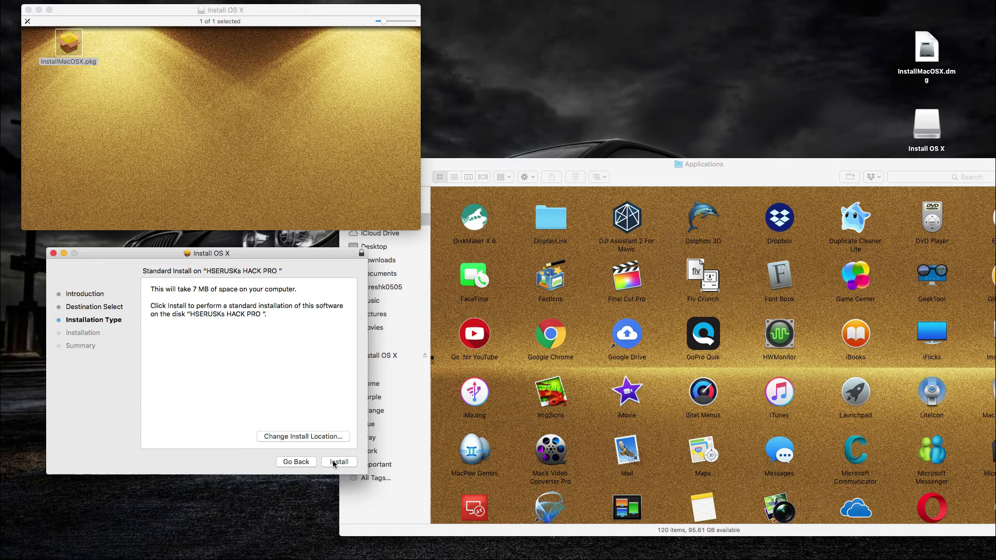
{"action": "left_click", "coordinate": [334, 462]}
{"action": "key", "text": "Return"}
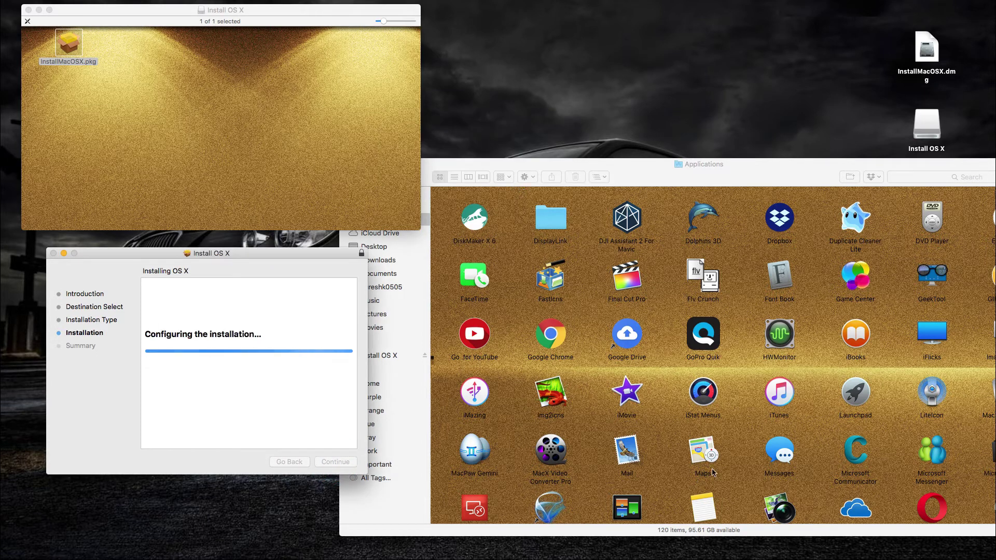
{"action": "left_click", "coordinate": [661, 393]}
{"action": "left_click_drag", "start_coordinate": [672, 368], "coordinate": [714, 416]}
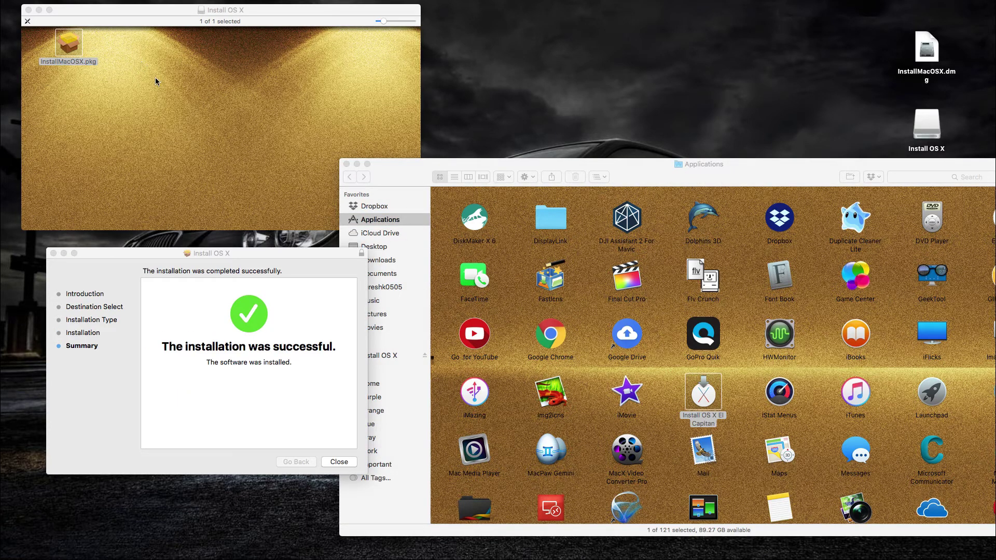
Close the finished installer, select DiskMaker X 6, minimize Applications and close the Install OS X window
{"action": "left_click", "coordinate": [333, 447]}
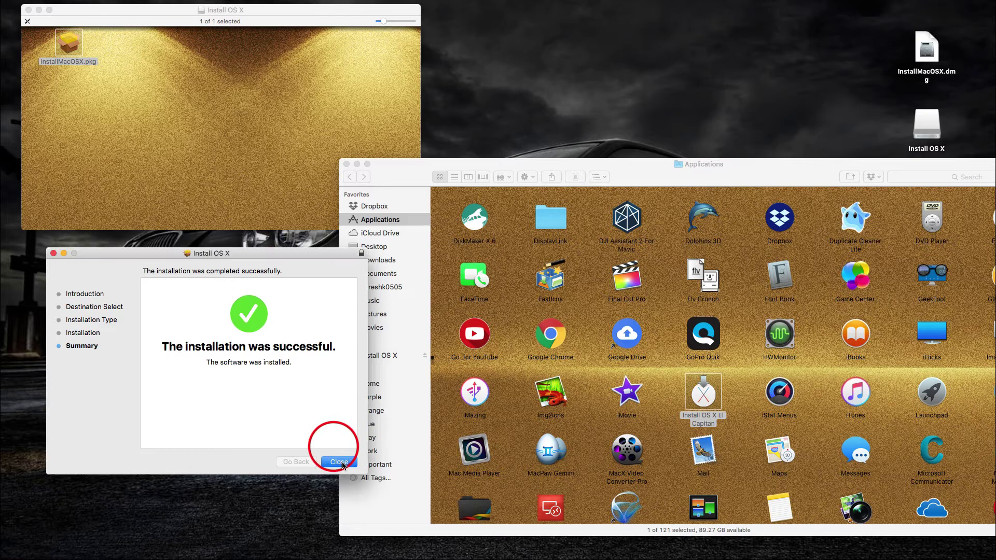
{"action": "left_click", "coordinate": [340, 463]}
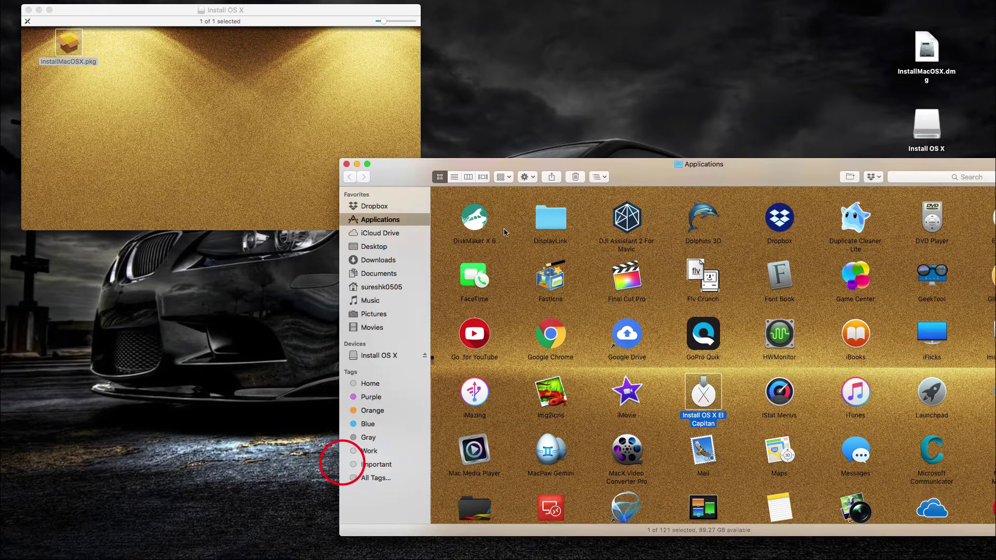
{"action": "left_click", "coordinate": [466, 219]}
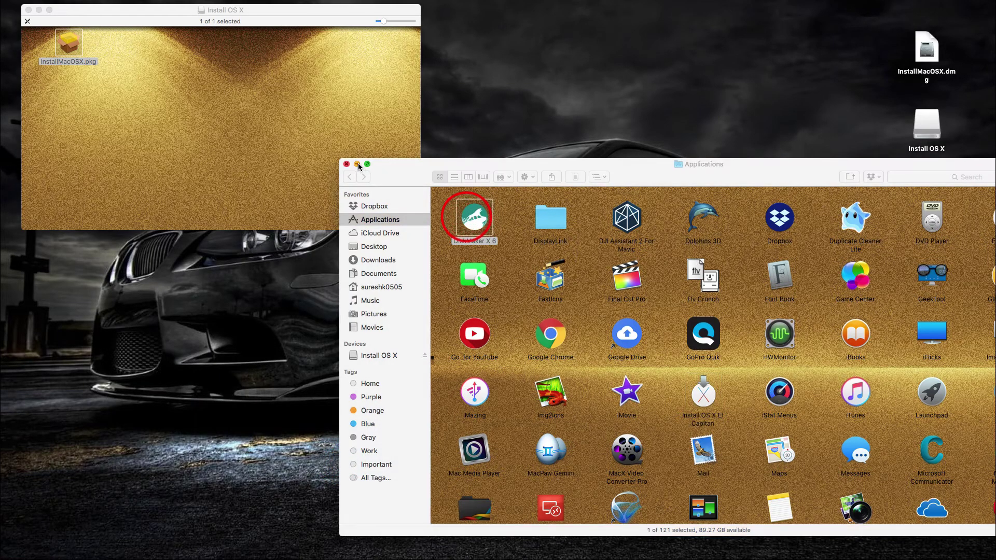
{"action": "left_click", "coordinate": [358, 164]}
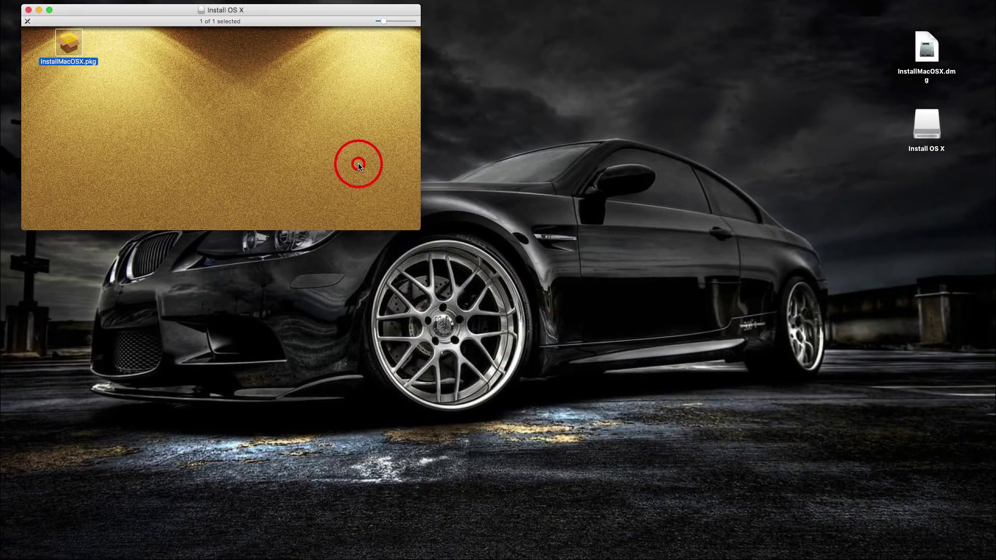
{"action": "left_click", "coordinate": [29, 9]}
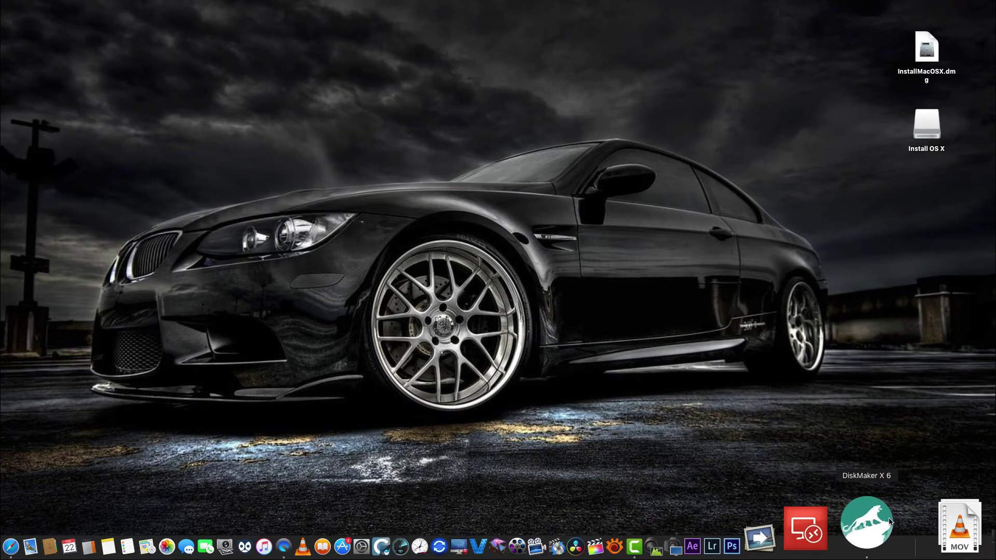
In DiskMaker X 6, choose El Capitan (10.11) from /Applications onto an 8 GB USB drive, erasing Install OS X
{"action": "left_click", "coordinate": [886, 520]}
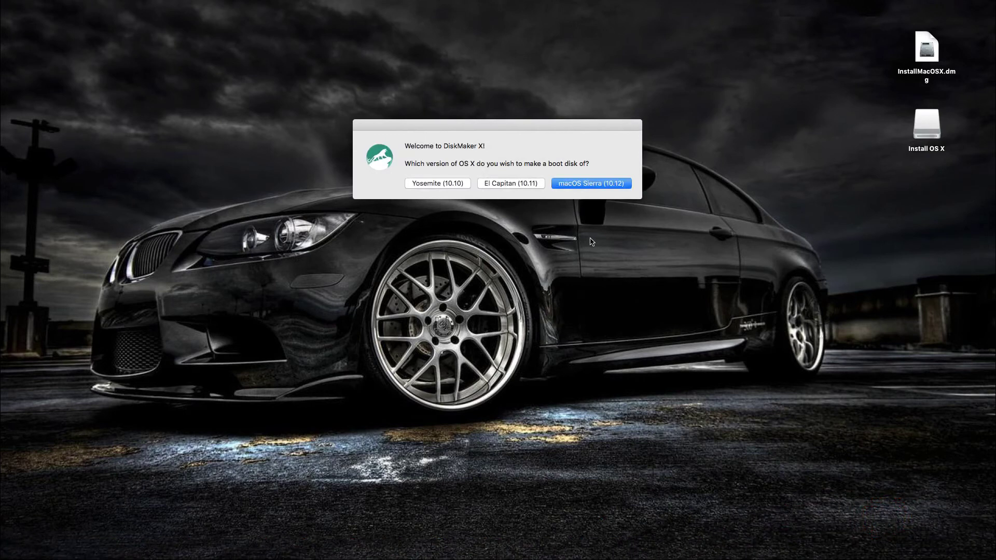
{"action": "left_click", "coordinate": [525, 182]}
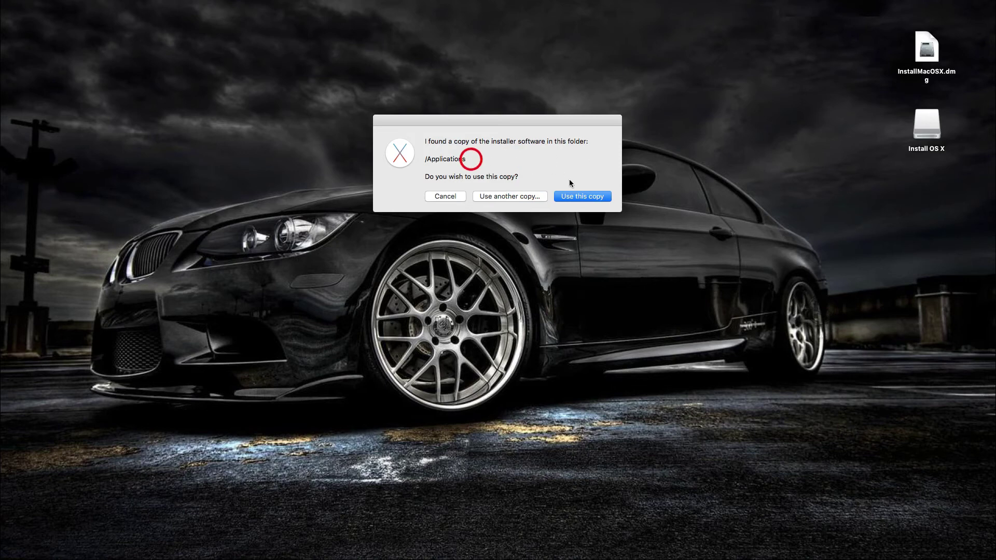
{"action": "left_click", "coordinate": [596, 196]}
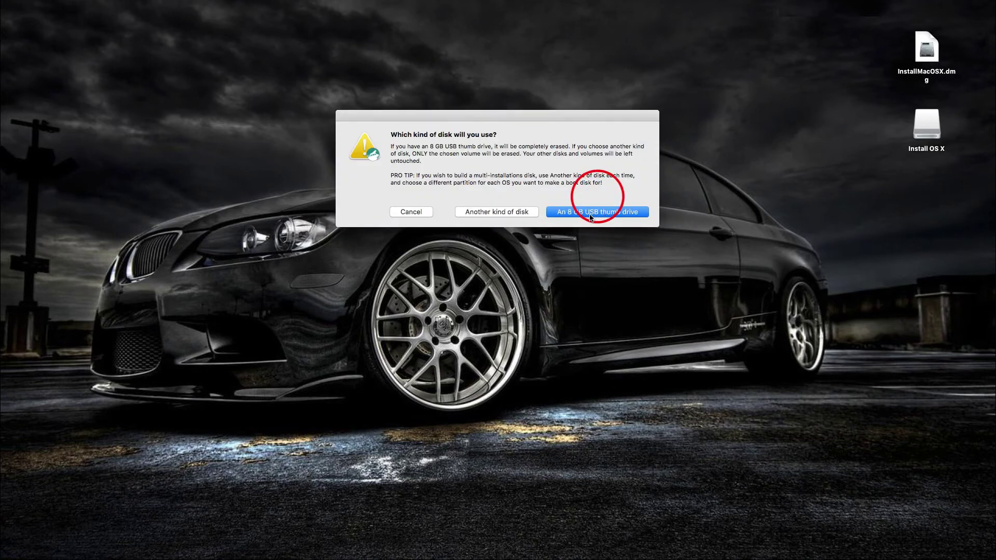
{"action": "left_click", "coordinate": [587, 213]}
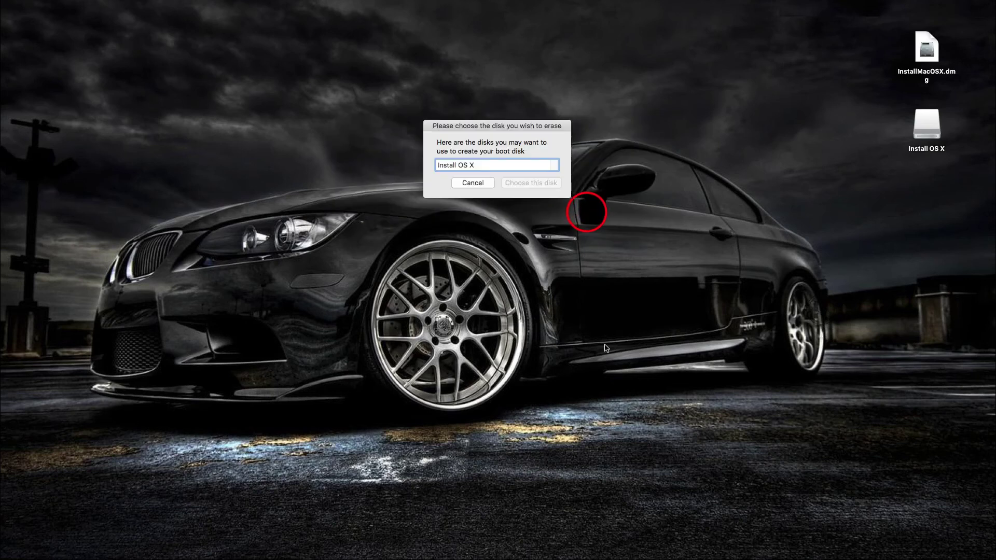
{"action": "left_click", "coordinate": [512, 164]}
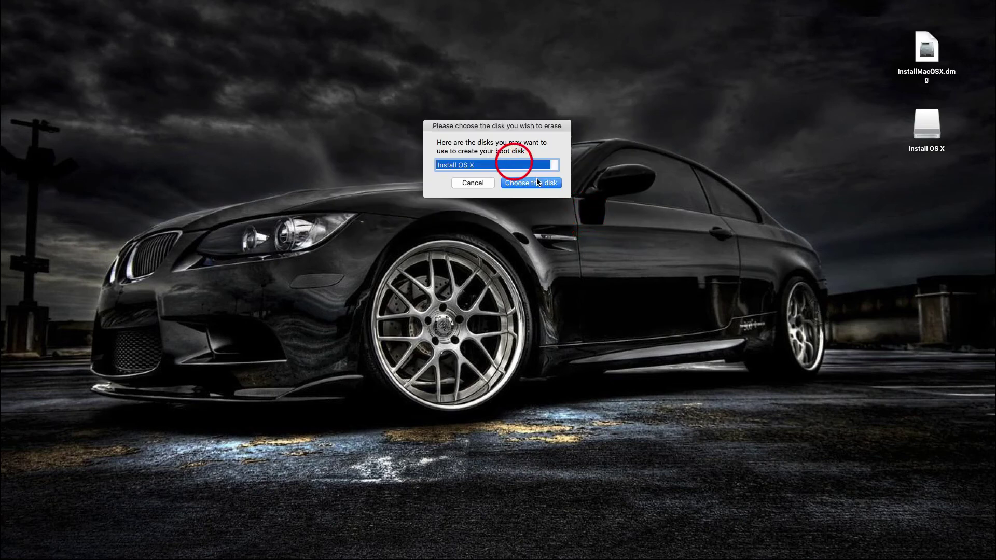